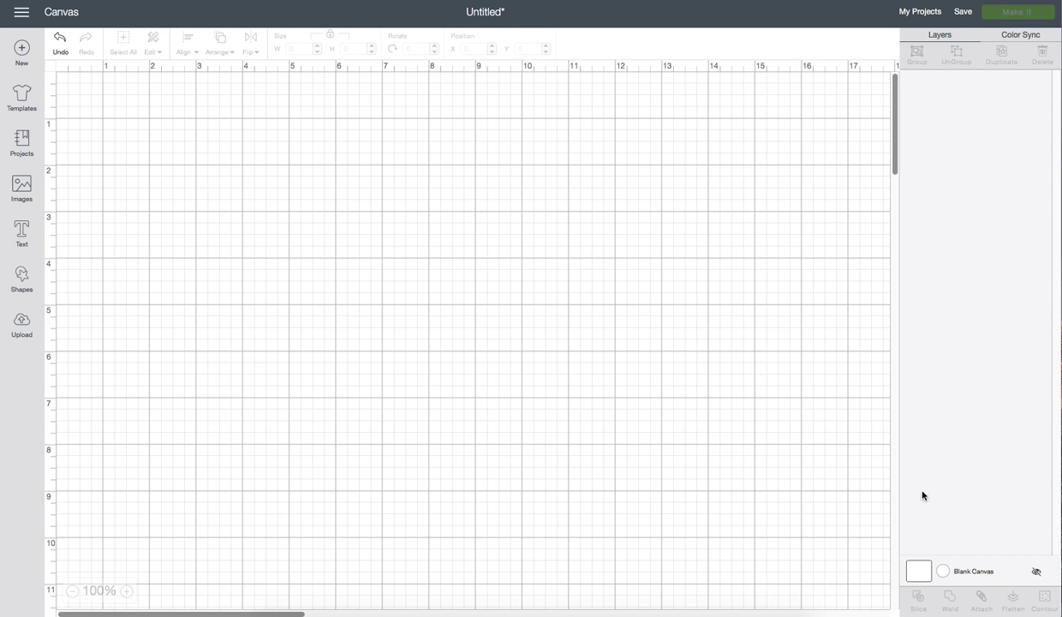
Step: Insert the previously uploaded rainbow unicorn head image onto the canvas as CC-Unicorn Head
left_click(24, 310)
left_click(19, 327)
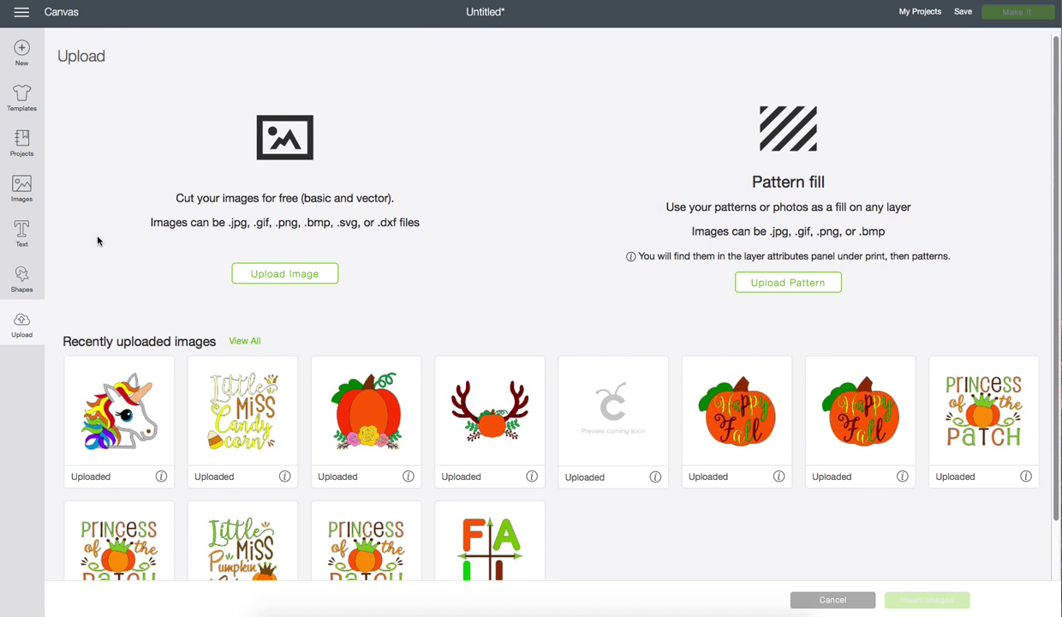
left_click(117, 417)
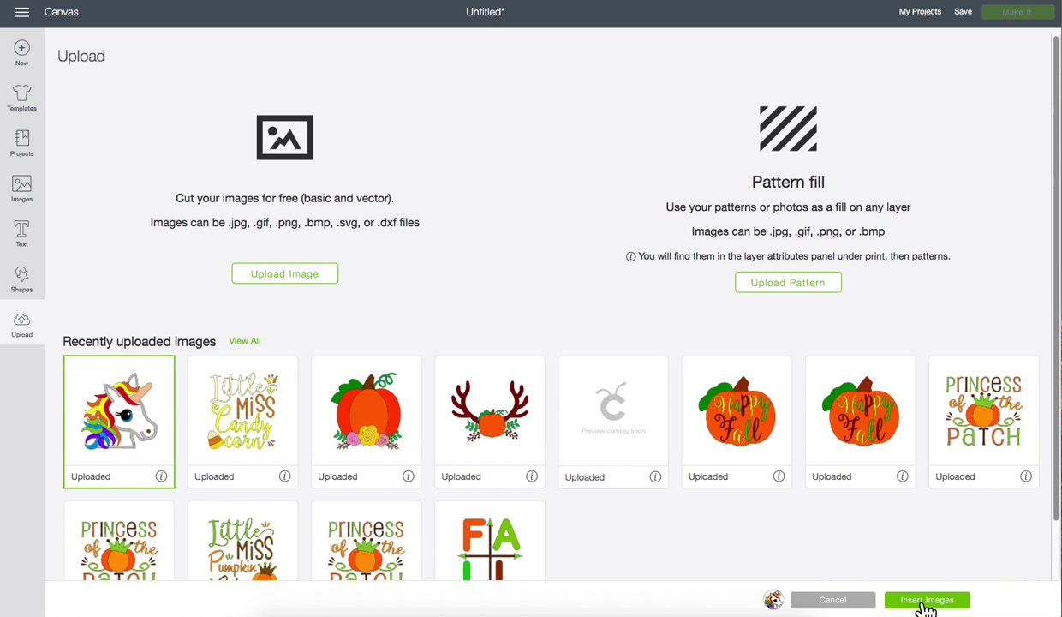
left_click(925, 600)
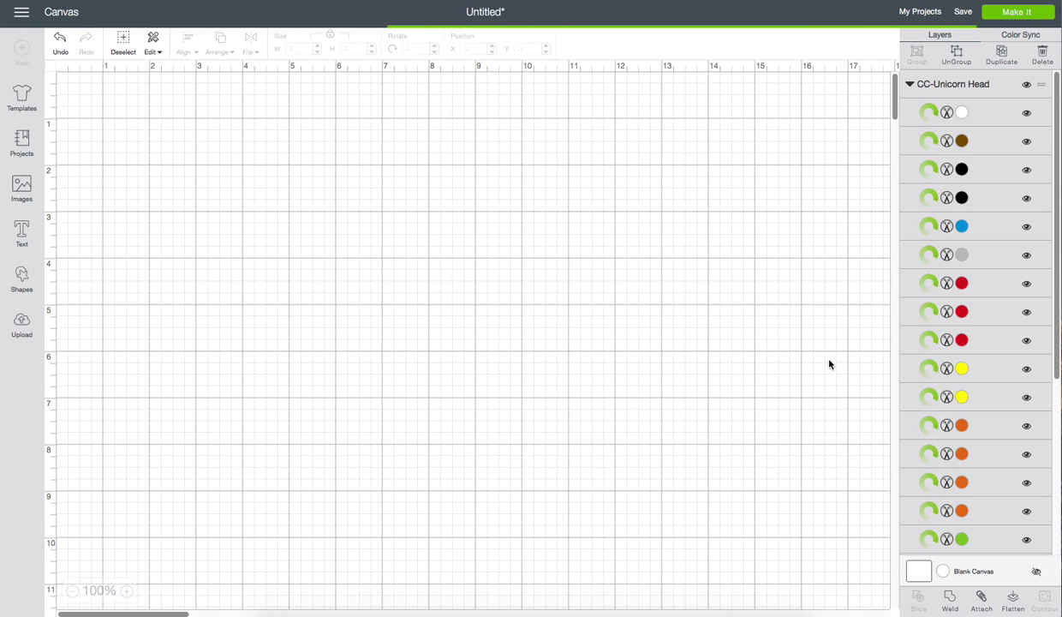
scroll(843, 420, "down", 1)
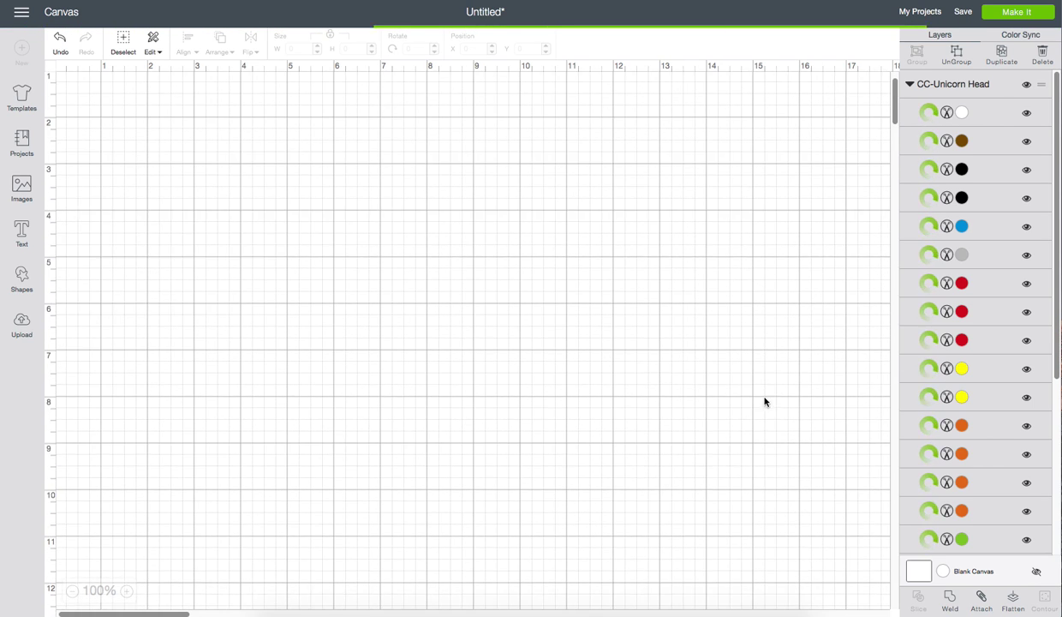
scroll(771, 407, "up", 1)
scroll(1027, 479, "down", 3)
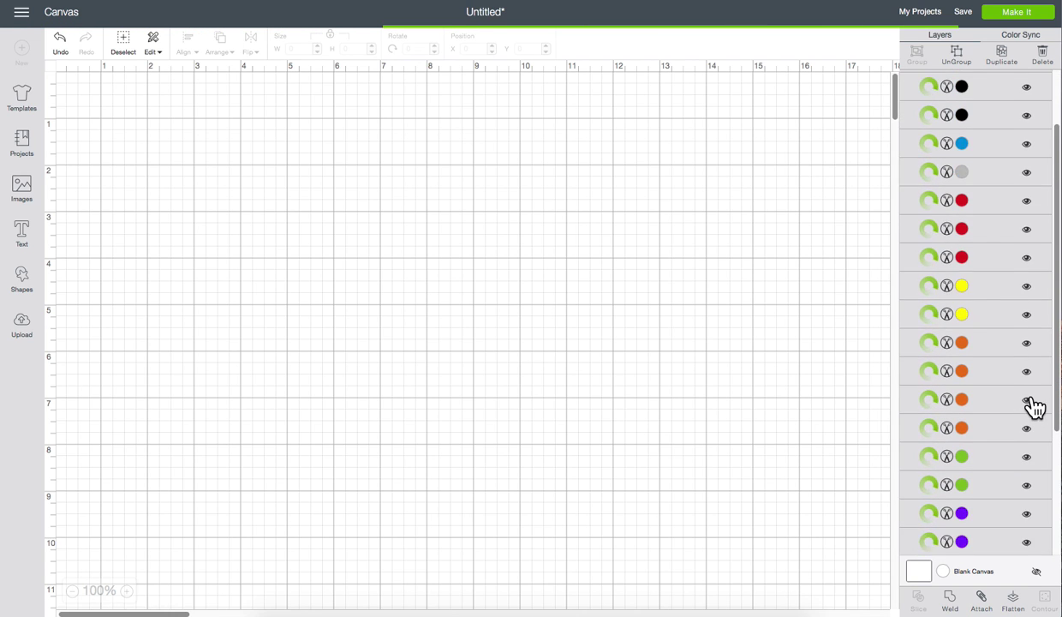
scroll(1032, 398, "down", 7)
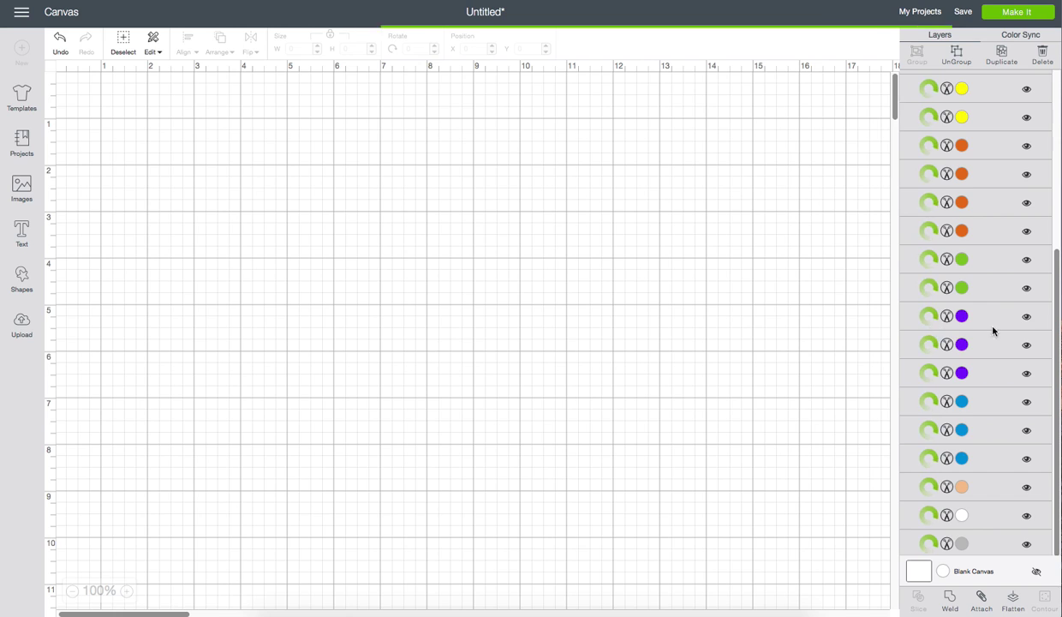
scroll(1002, 330, "up", 7)
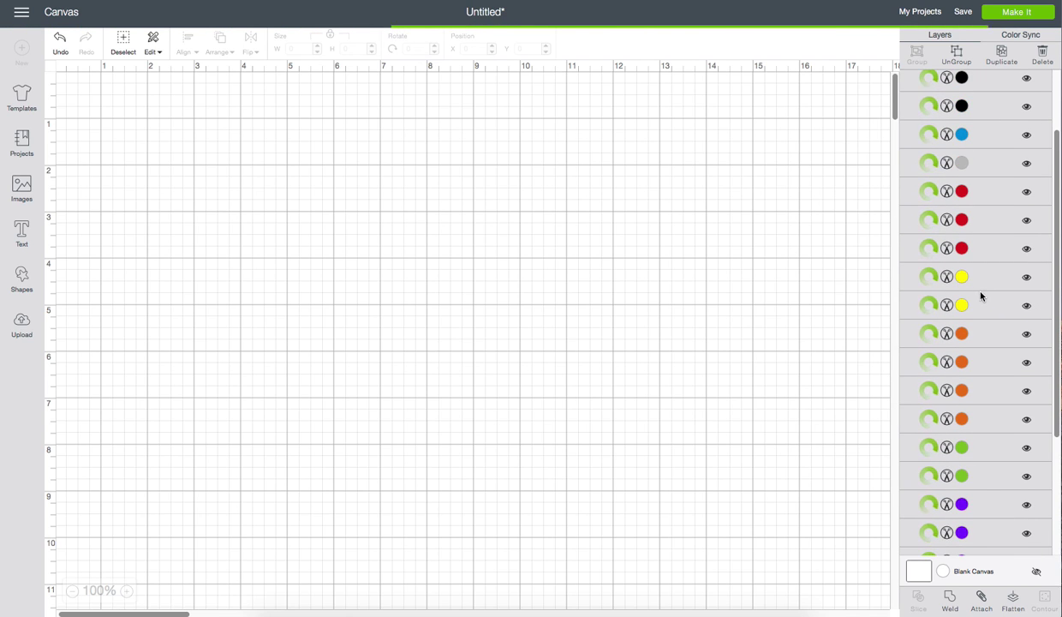
scroll(980, 295, "up", 3)
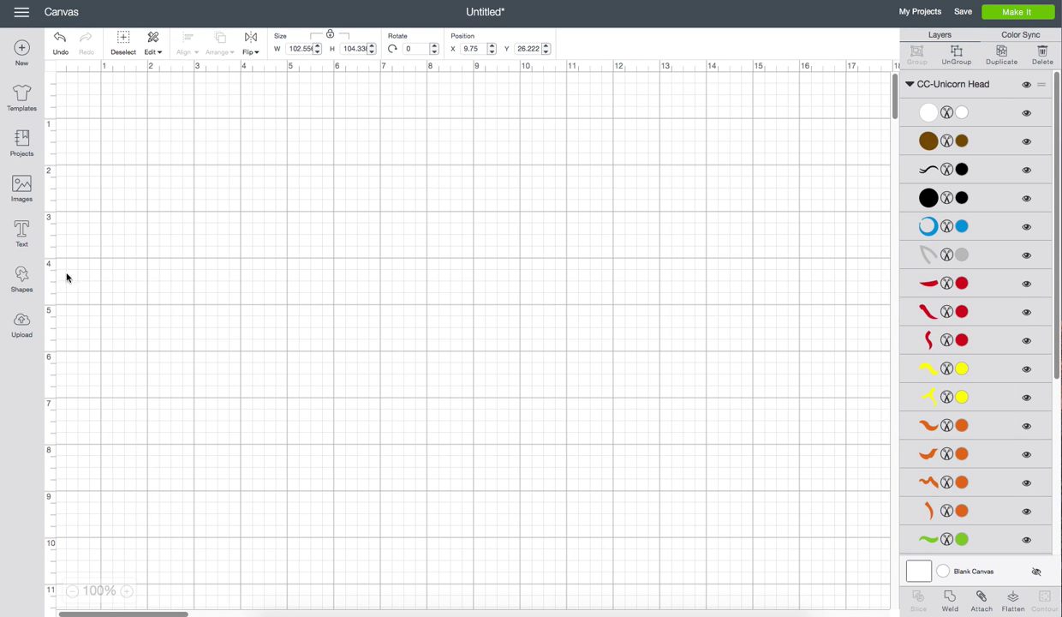
scroll(531, 283, "down", 15)
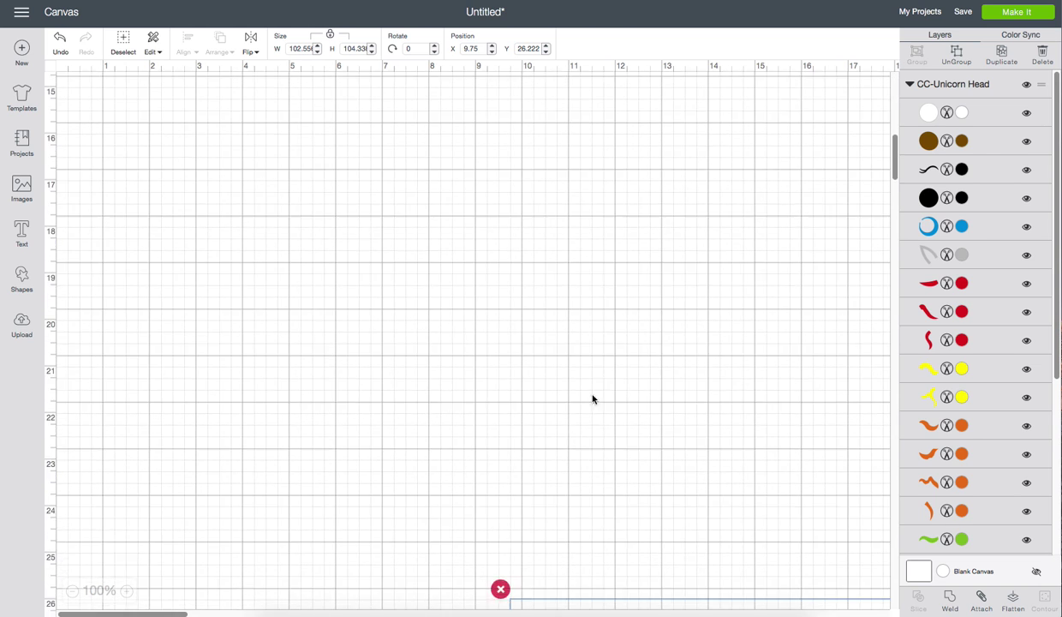
scroll(682, 400, "up", 7)
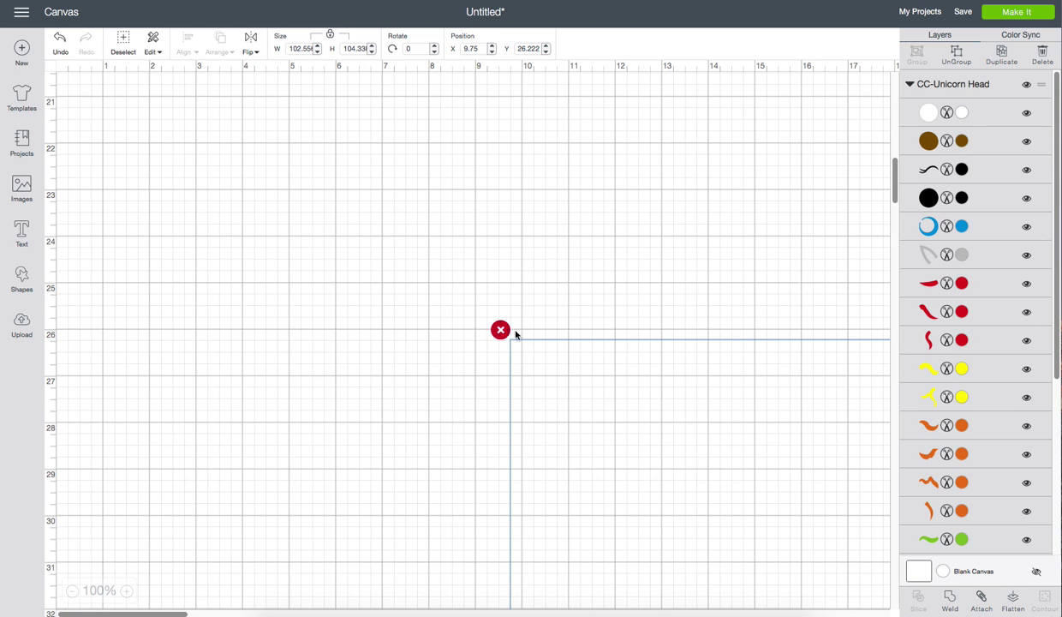
scroll(743, 437, "right", 7)
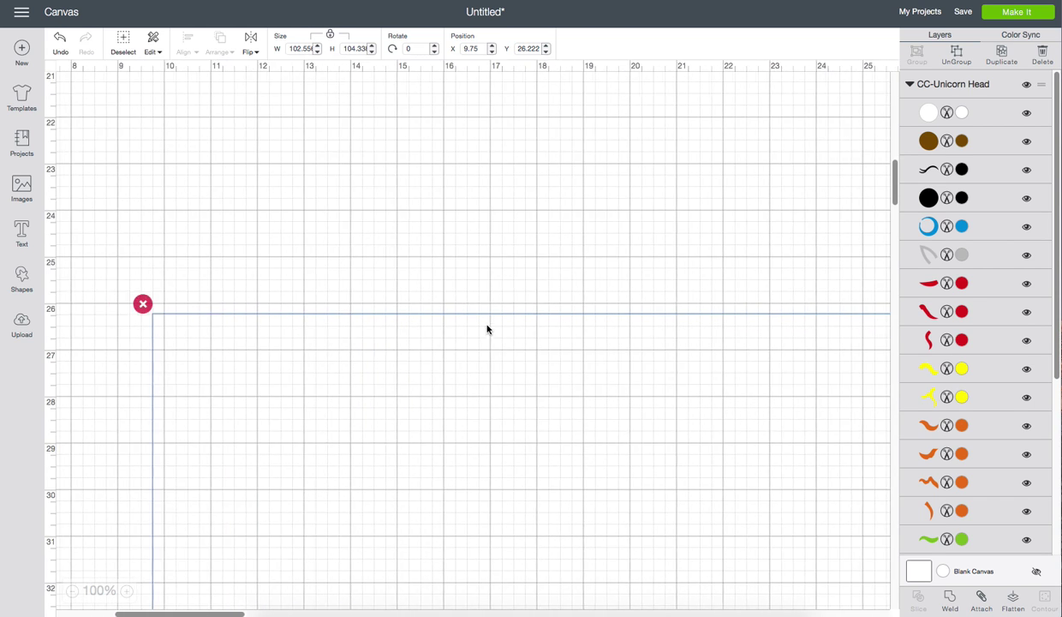
scroll(488, 327, "down", 7)
scroll(738, 428, "down", 5)
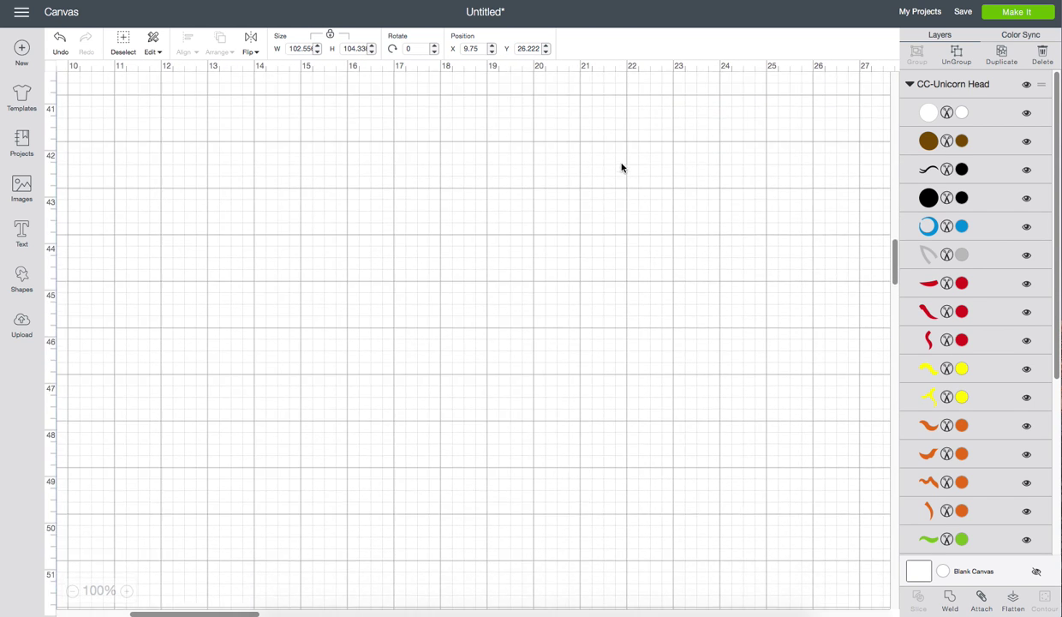
scroll(488, 342, "left", 8)
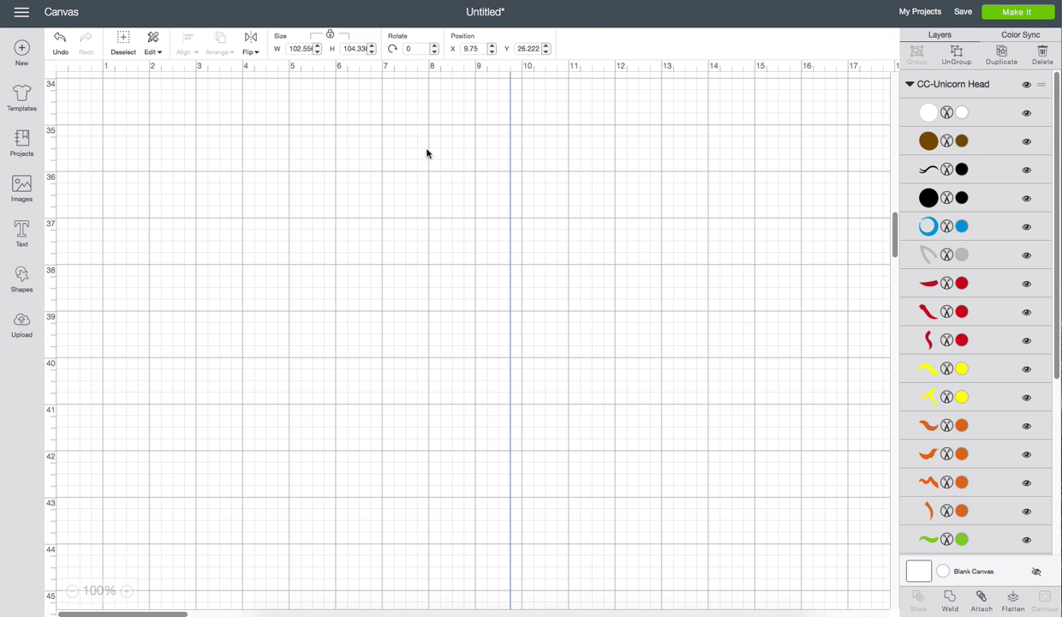
scroll(429, 215, "up", 15)
scroll(505, 387, "up", 12)
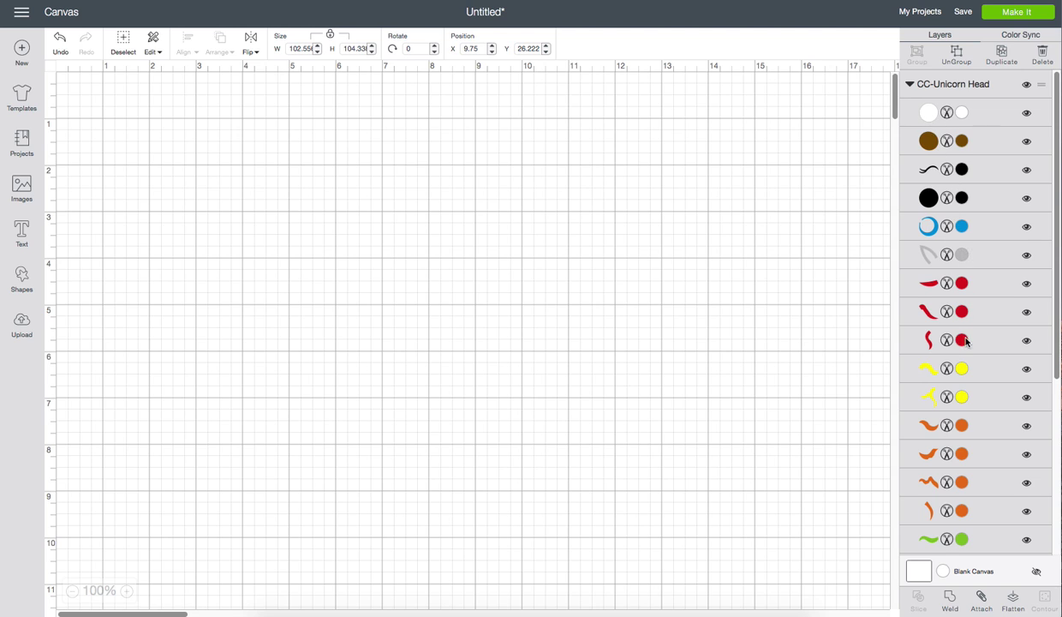
scroll(990, 483, "down", 5)
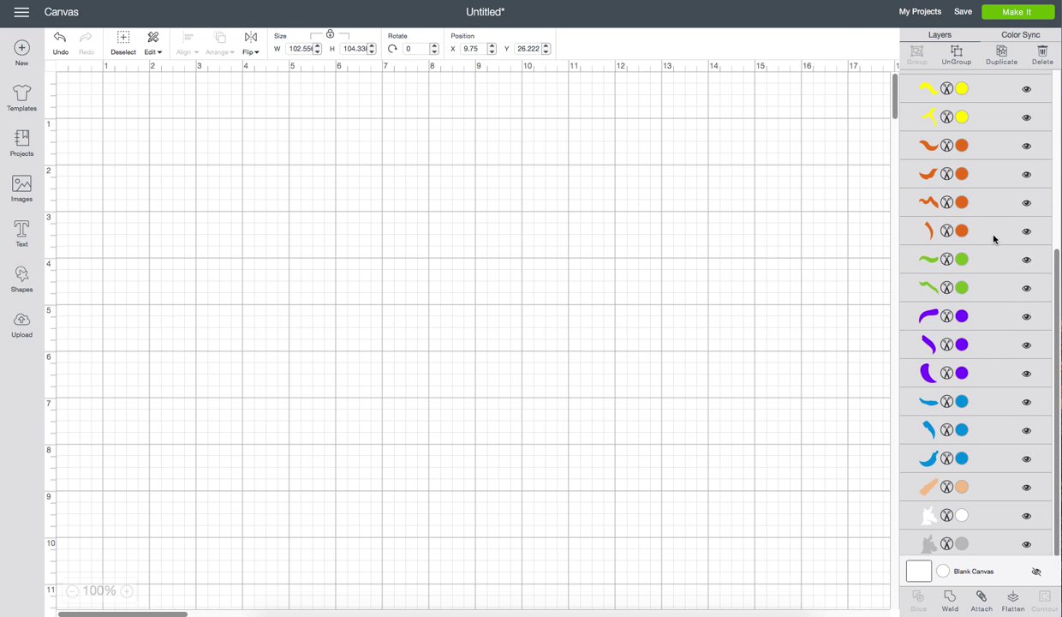
scroll(985, 235, "up", 5)
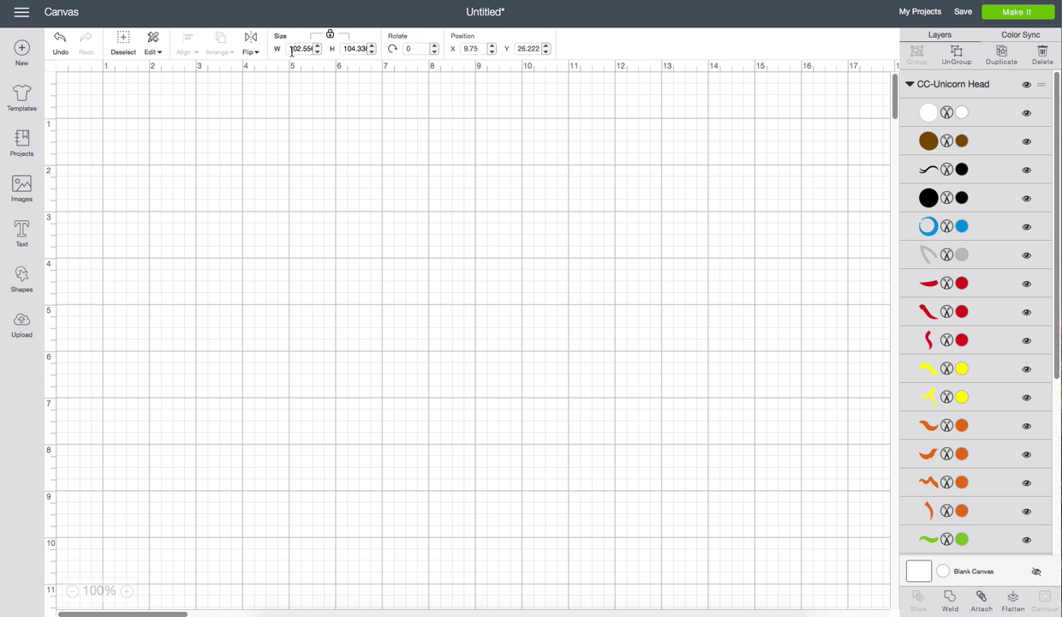
Step: Replace the unicorn's toolbar width value with 8 inches
left_click_drag(288, 49, 321, 48)
type("8")
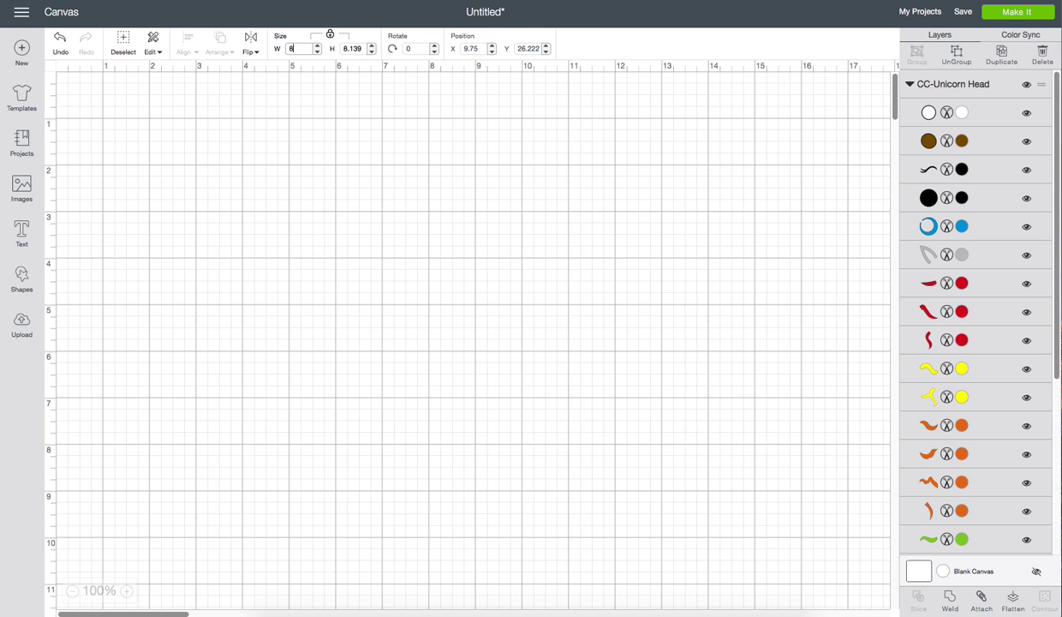
Step: Apply the 8-inch width so the height scales to 8.139
scroll(688, 283, "down", 15)
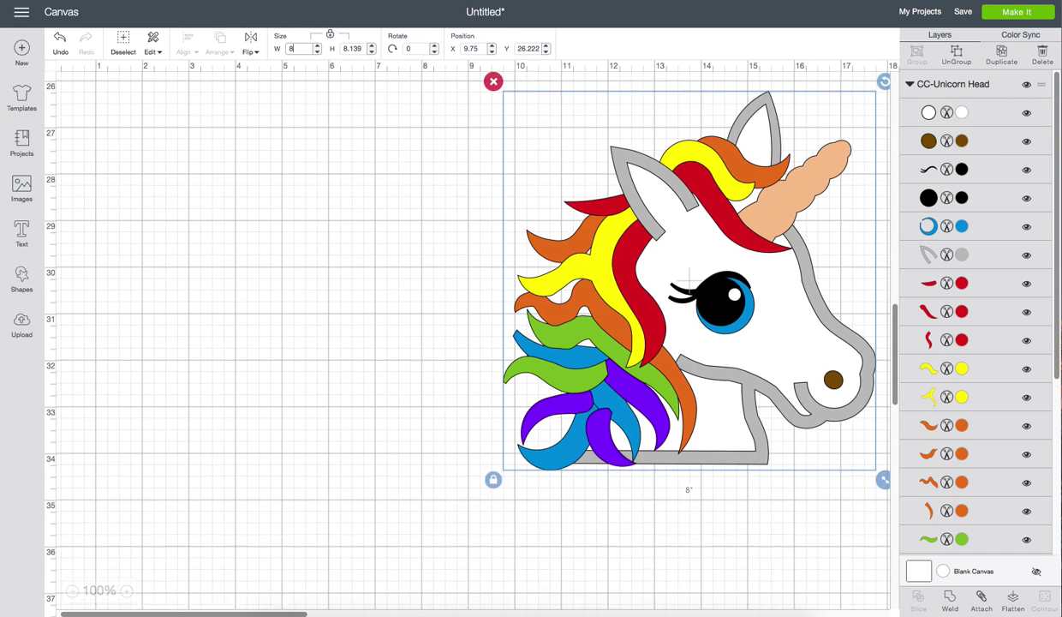
scroll(689, 283, "up", 2)
scroll(455, 338, "up", 1)
key("Return")
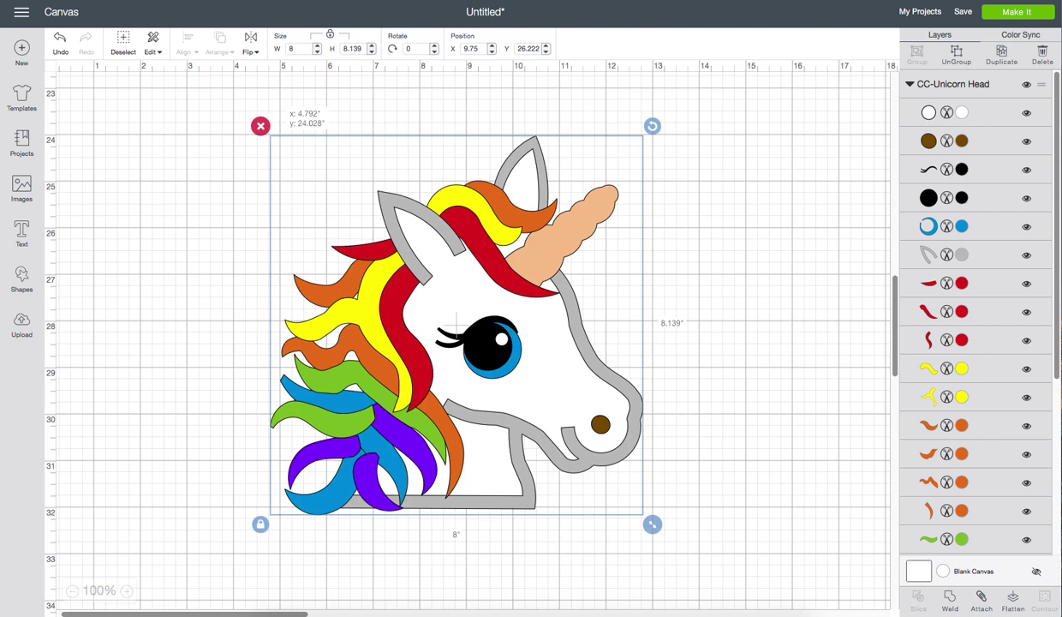
Step: Set the unicorn's position to X 0, Y 0 at the canvas top-left
scroll(467, 342, "up", 20)
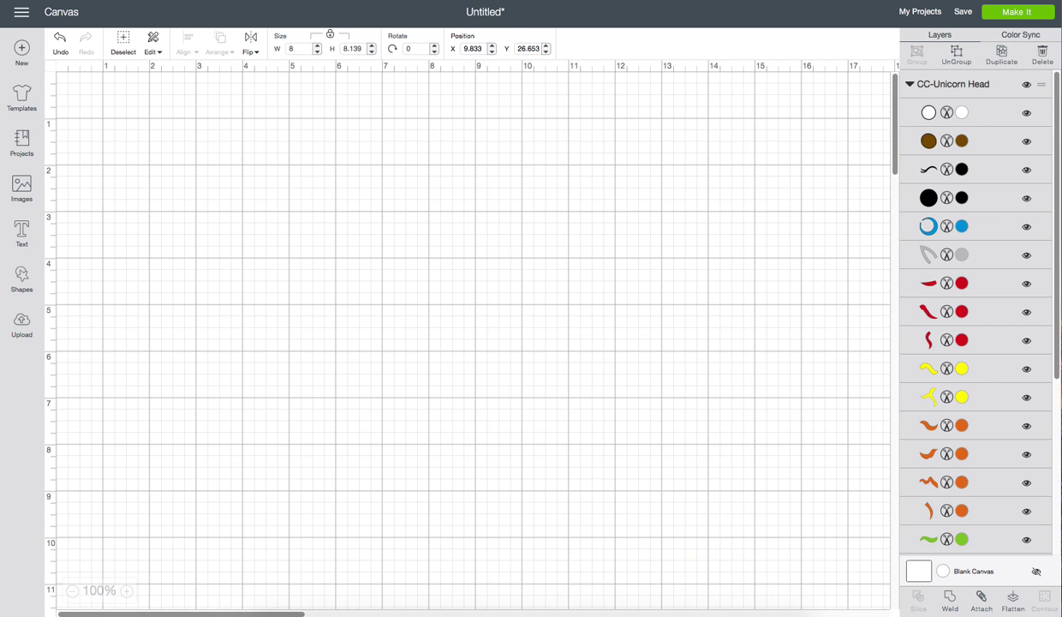
left_click(471, 48)
type("0")
key("Tab")
type("0")
key("Return")
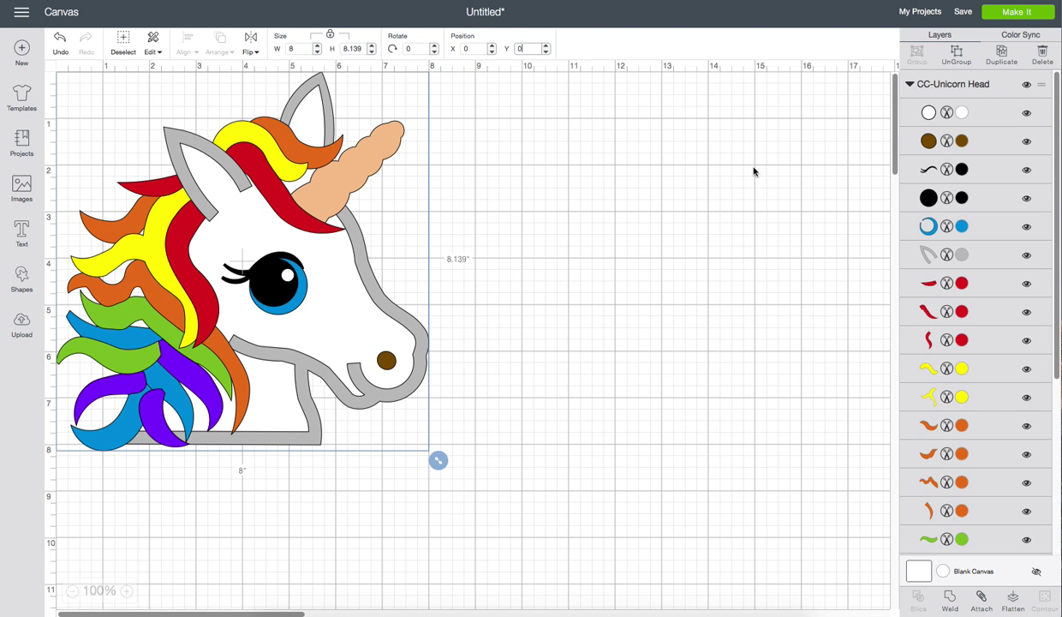
Step: Nudge the unicorn down and right to X 1.333, Y 0.861, then deselect it
left_click_drag(224, 250, 255, 283)
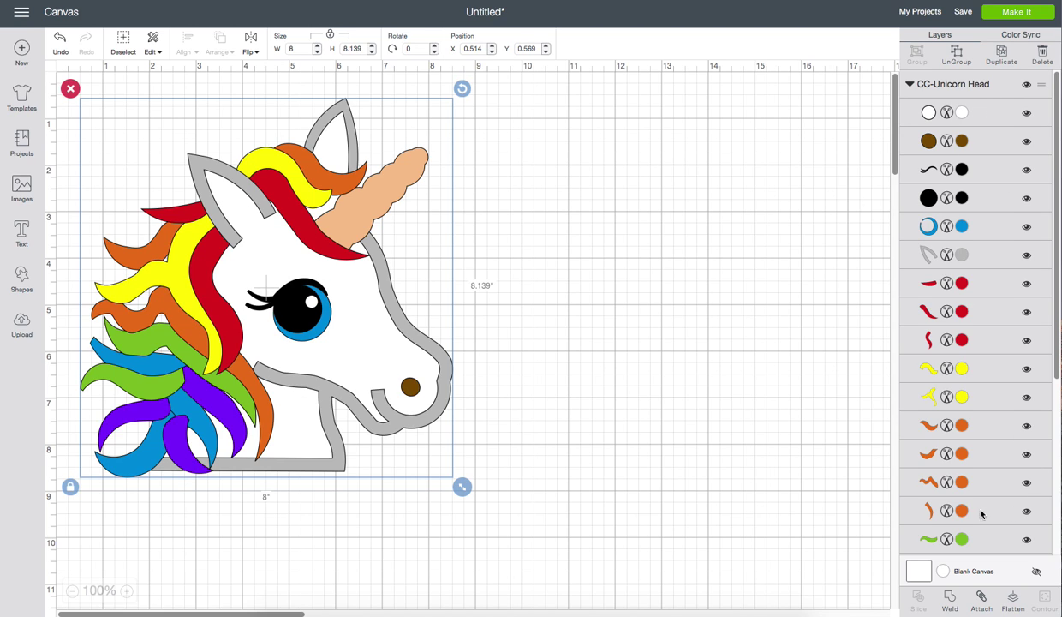
scroll(978, 514, "down", 5)
scroll(1007, 223, "up", 5)
left_click(656, 347)
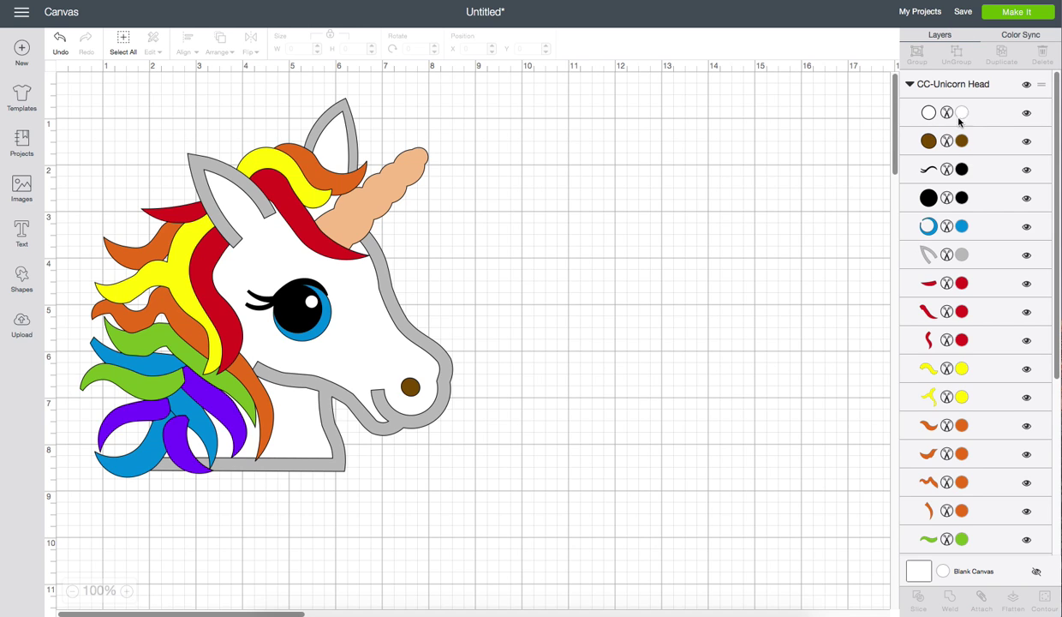
scroll(974, 303, "down", 5)
scroll(979, 147, "up", 5)
Step: Shift the unicorn group slightly right and ungroup it into separate layers
left_click_drag(310, 263, 347, 276)
right_click(337, 267)
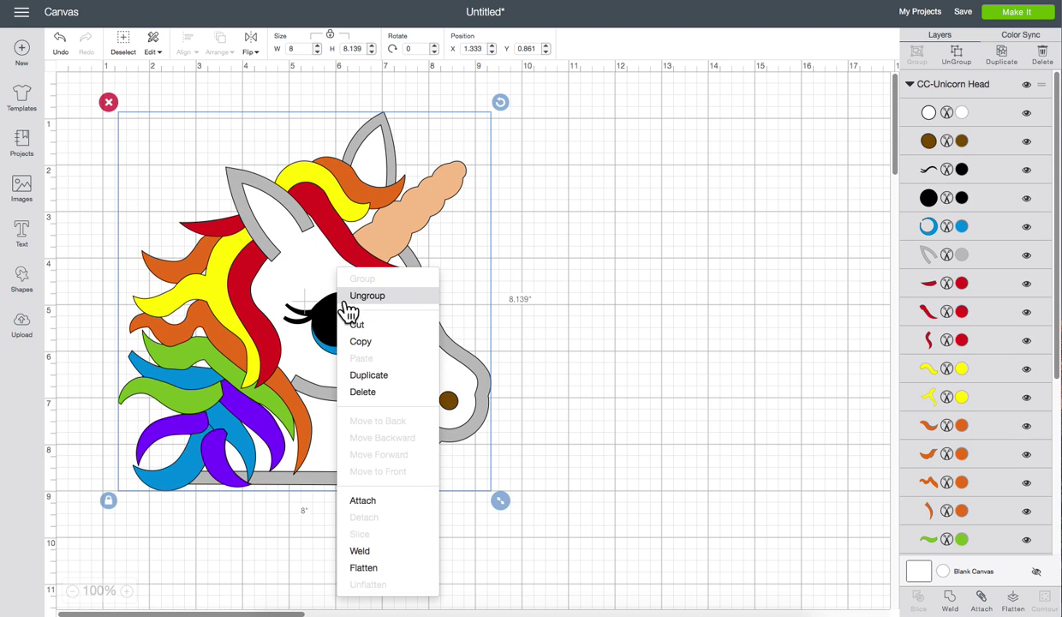
left_click(370, 296)
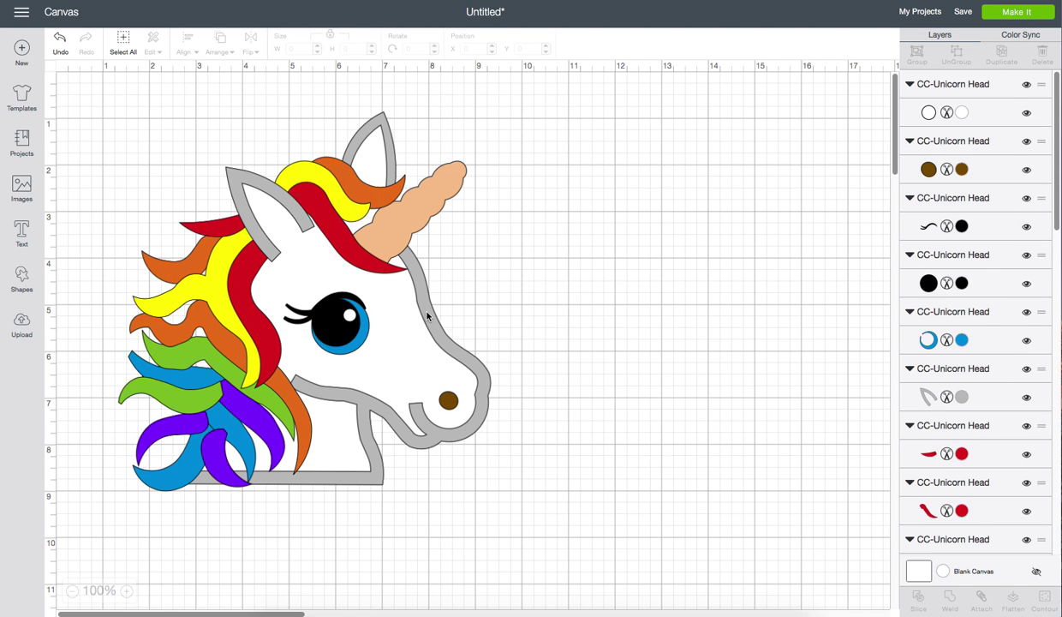
Step: Pull the white head, grey outline, red and orange mane, and peach horn pieces to the right
left_click_drag(429, 316, 723, 323)
left_click_drag(384, 304, 677, 292)
left_click_drag(377, 237, 612, 198)
left_click_drag(390, 193, 632, 220)
left_click_drag(410, 238, 572, 272)
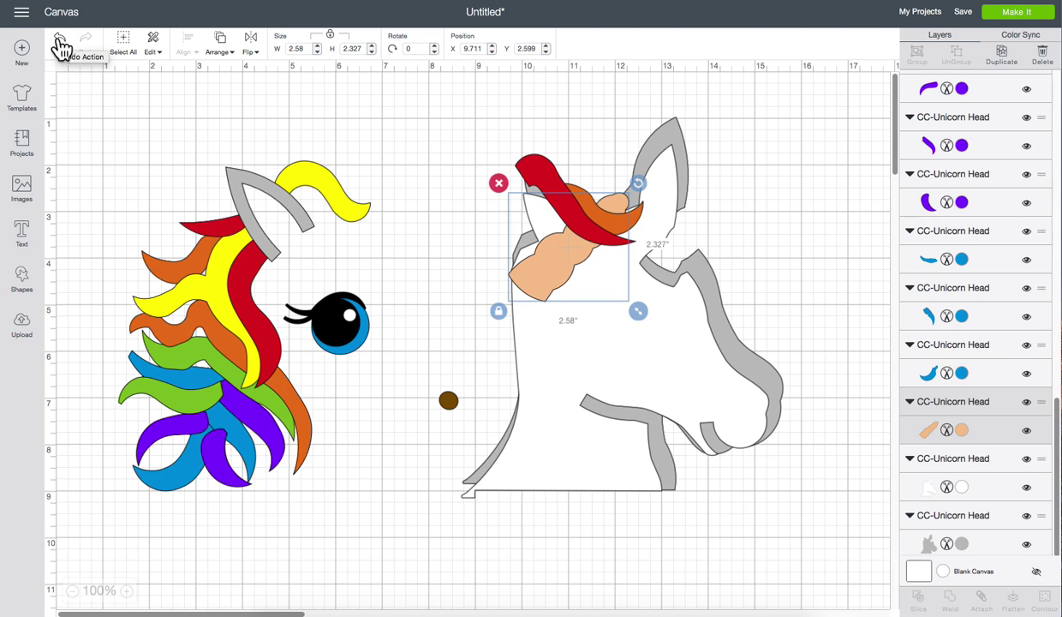
Step: Undo the piece moves and the ungroup to restore the whole unicorn
left_click(60, 40)
left_click(60, 39)
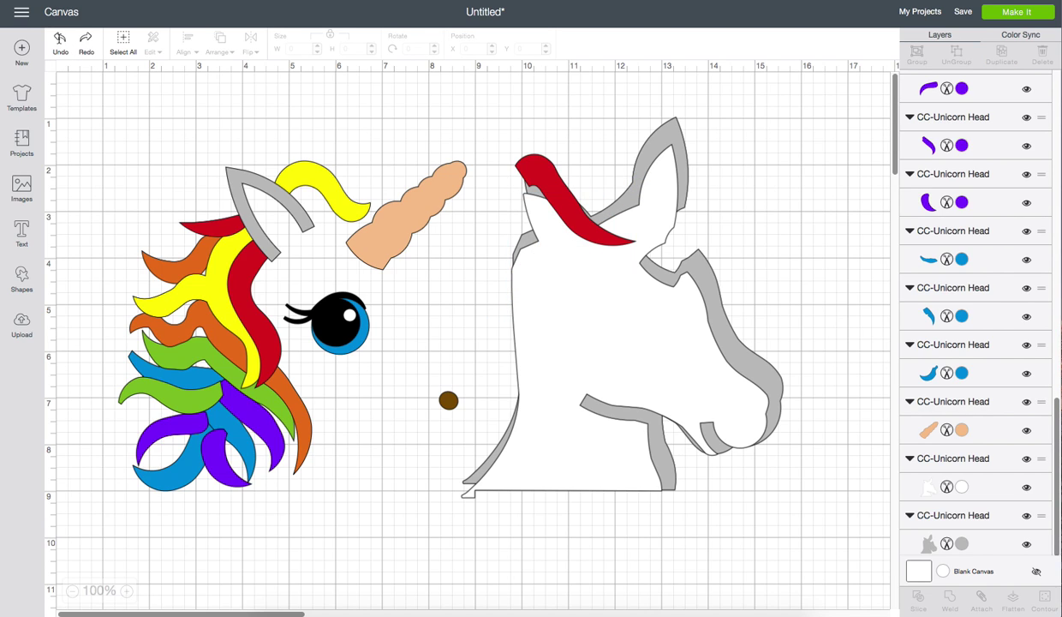
left_click(60, 39)
left_click(58, 43)
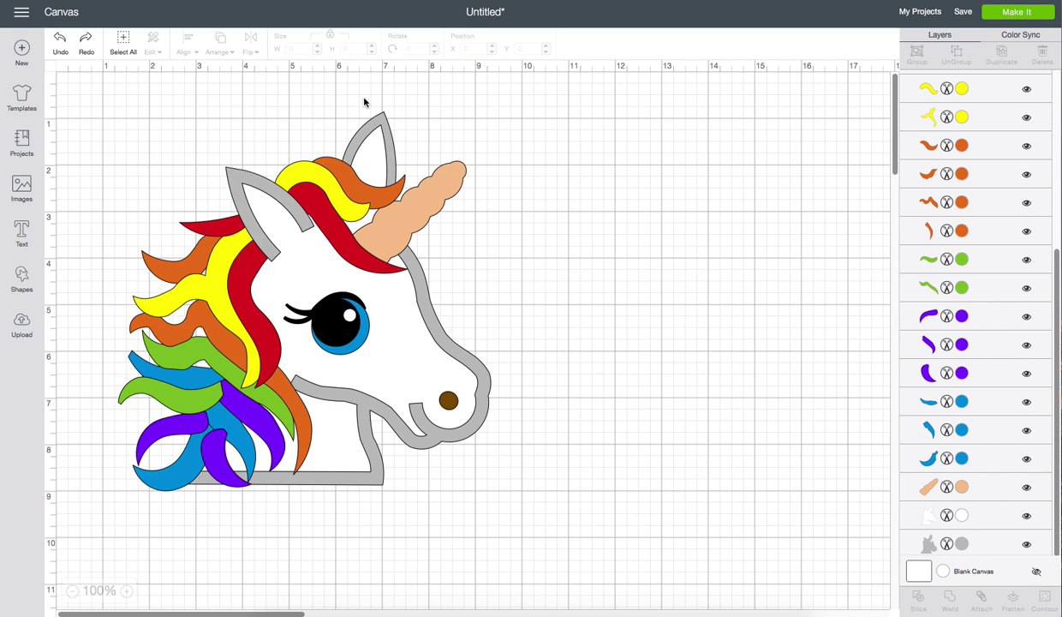